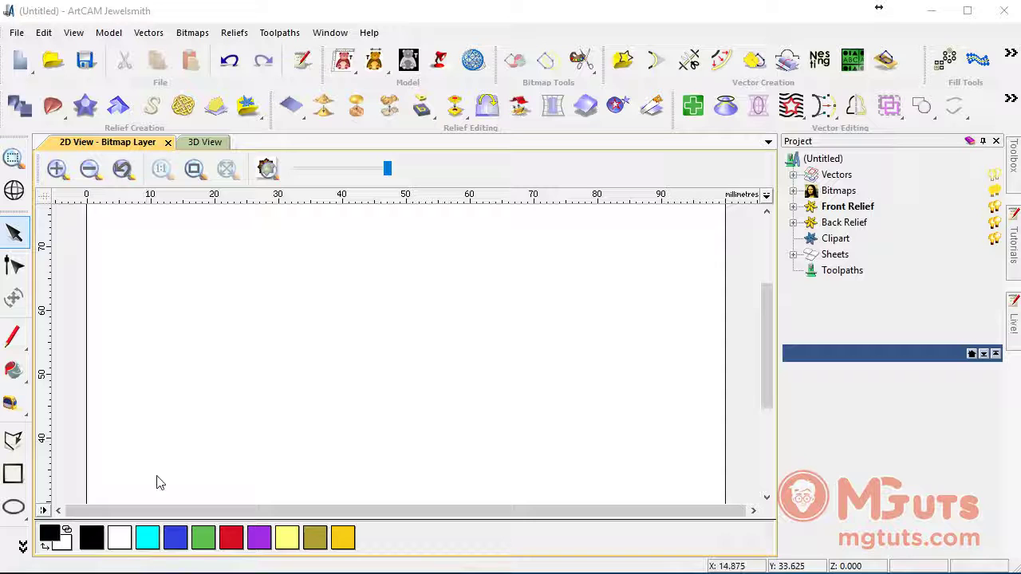
# Step: Create a 25 mm square vector with the Rectangle tool and drag it upward on the page
pyautogui.click(11, 479)
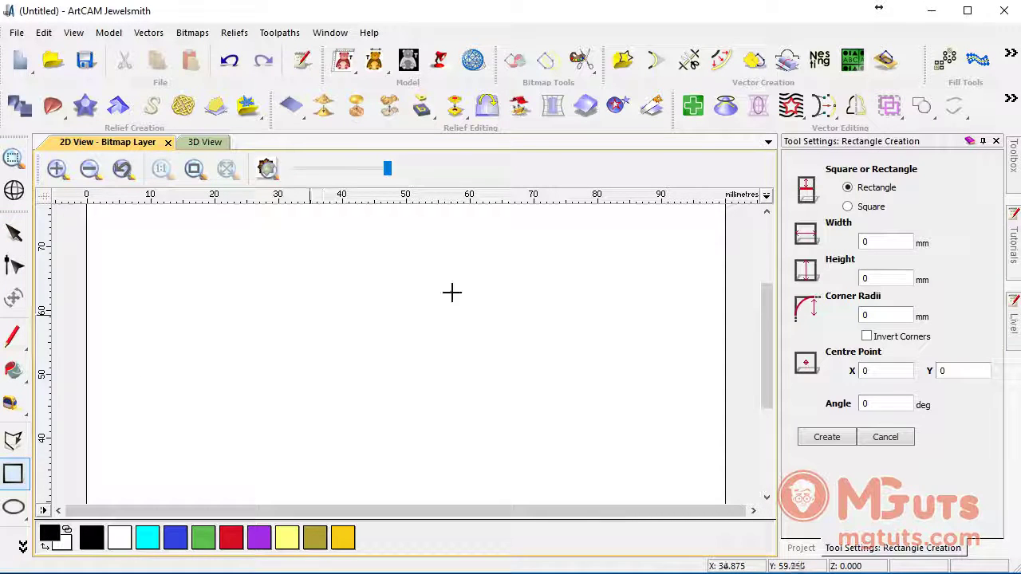
pyautogui.click(848, 207)
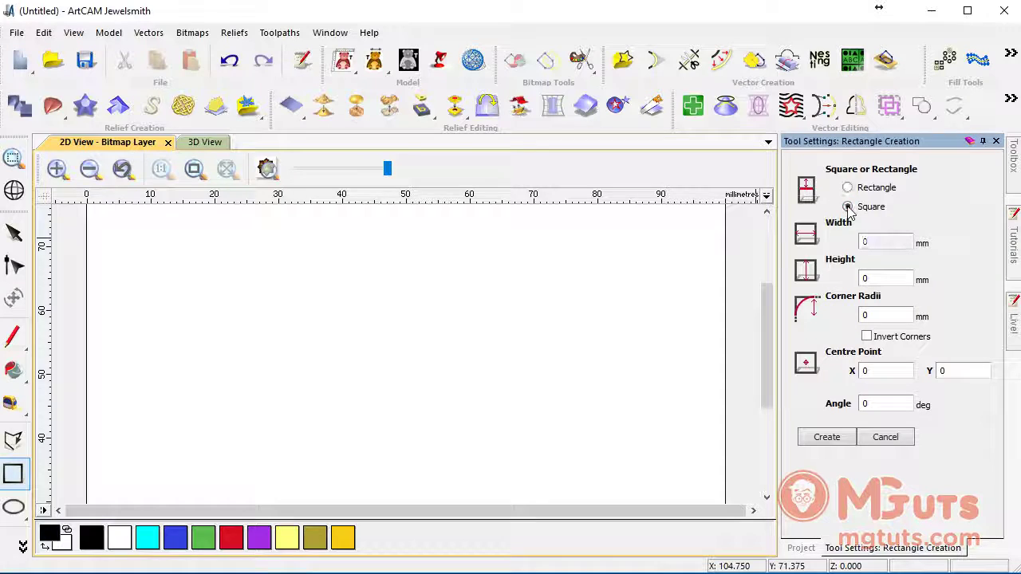
pyautogui.moveTo(341, 327); pyautogui.dragTo(499, 433)
pyautogui.doubleClick(885, 279)
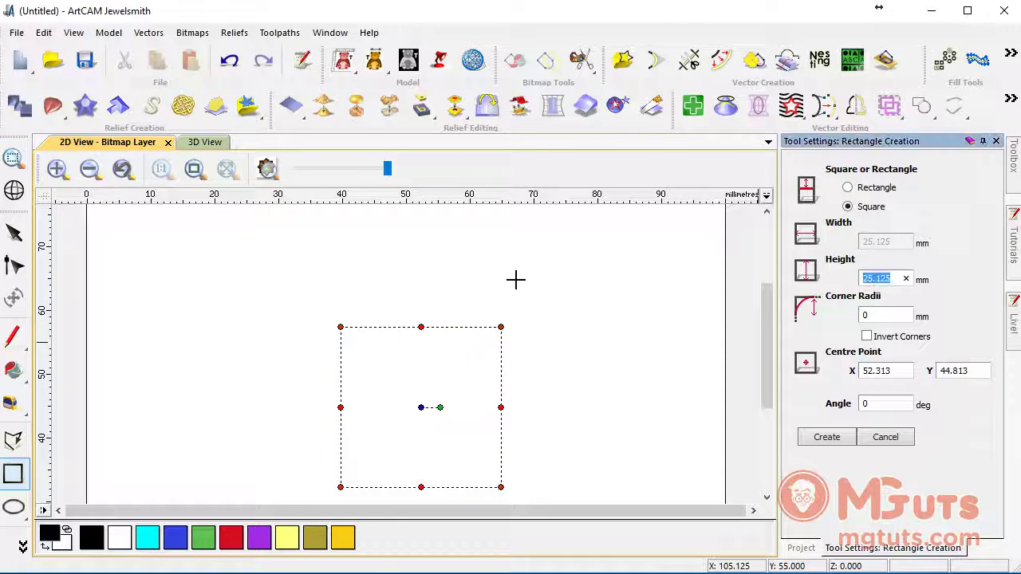
pyautogui.write('25')
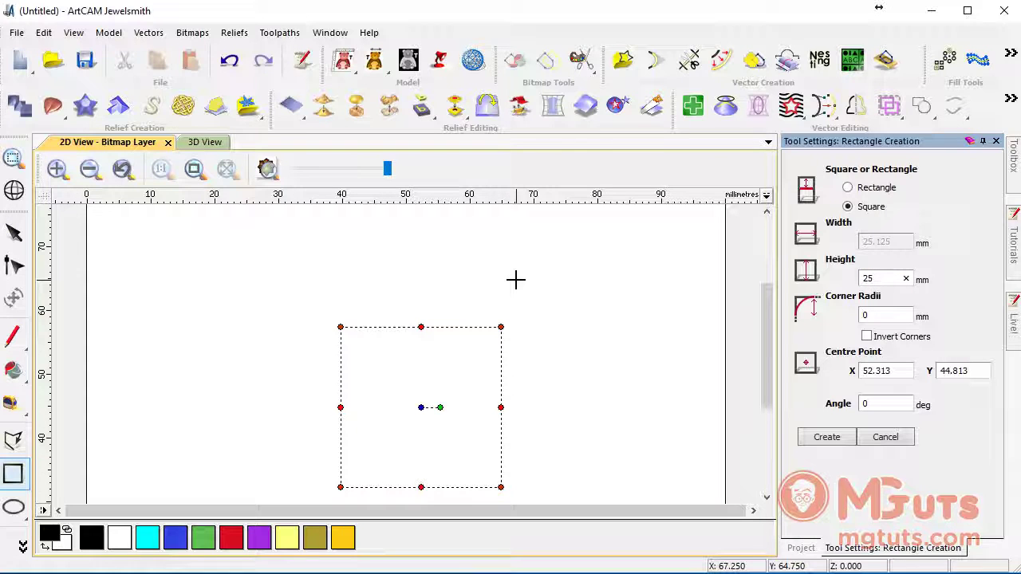
pyautogui.click(890, 316)
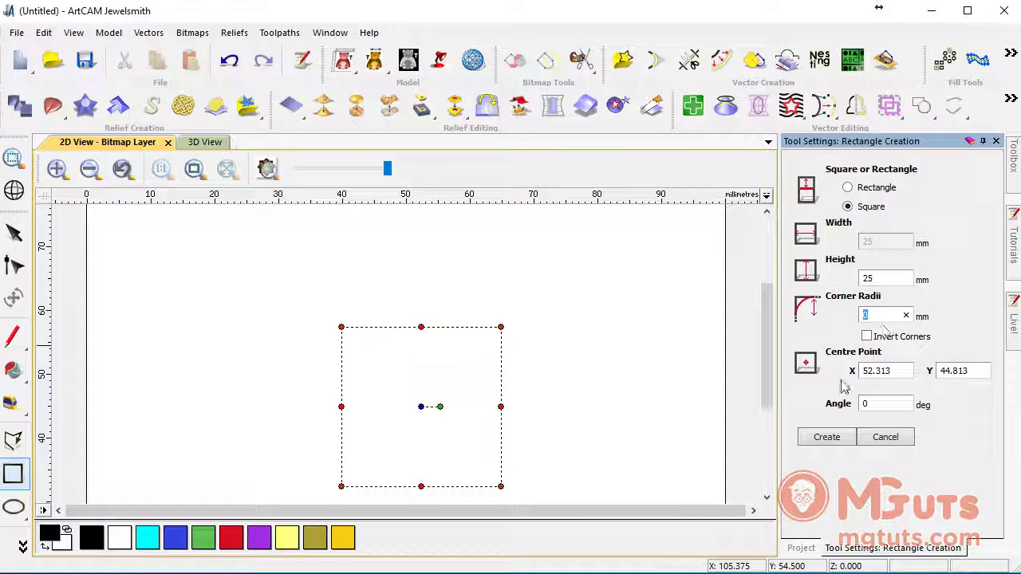
pyautogui.click(827, 436)
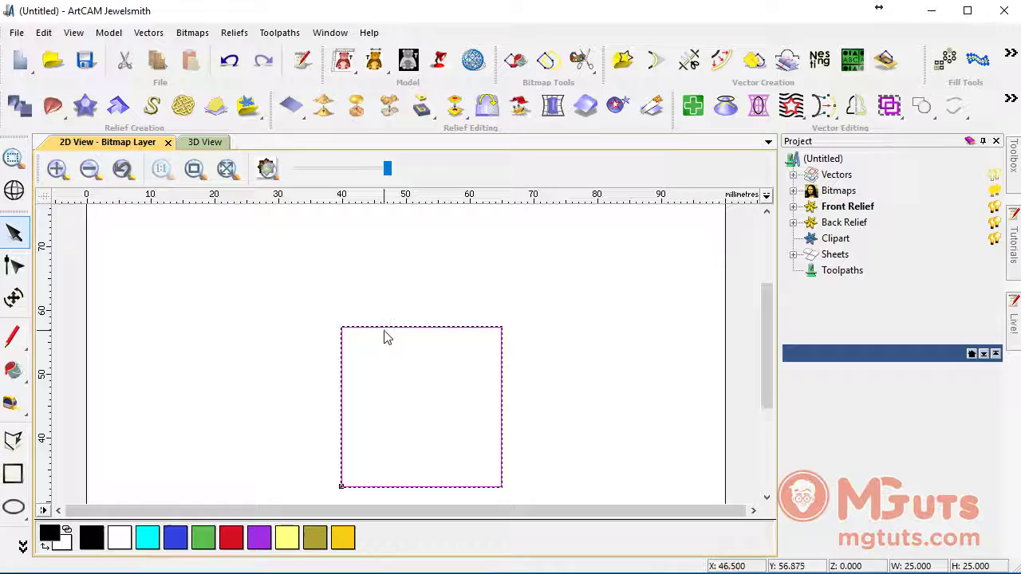
pyautogui.moveTo(385, 328); pyautogui.dragTo(383, 279)
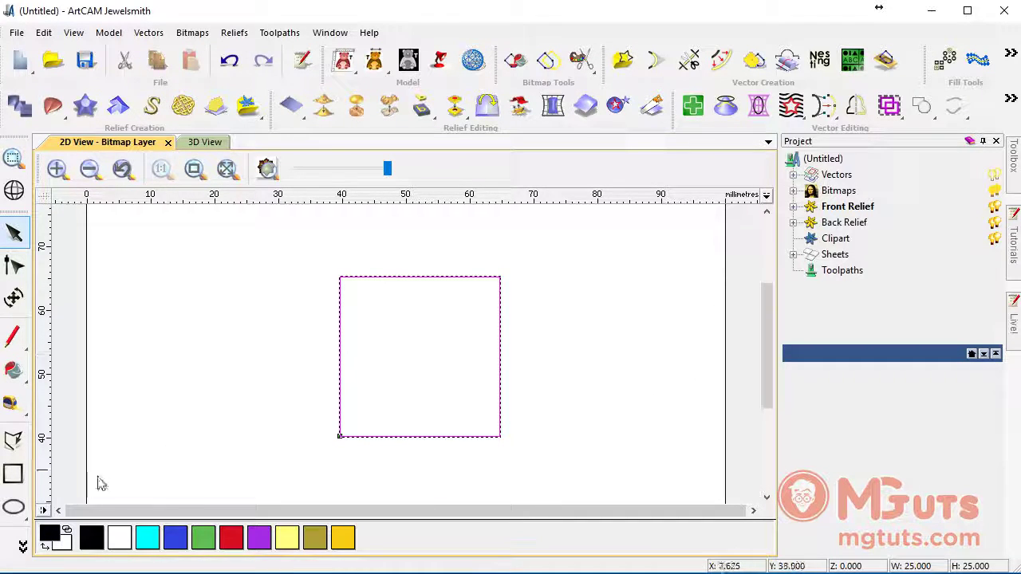
# Step: Draw a Centre-Start-End arc centred on the bottom-right corner, from bottom-left to top-right corner
pyautogui.click(23, 545)
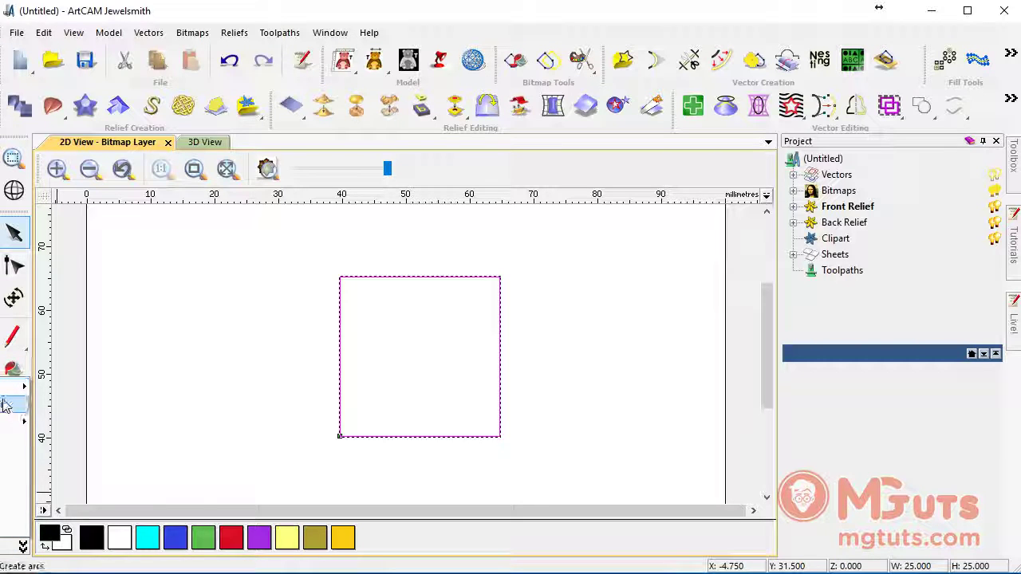
pyautogui.click(13, 405)
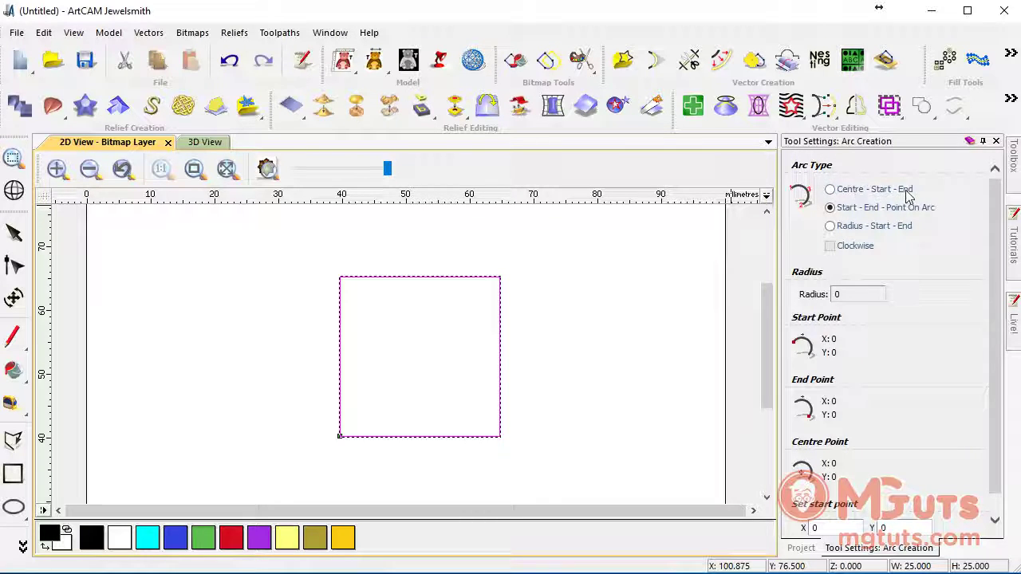
pyautogui.click(837, 193)
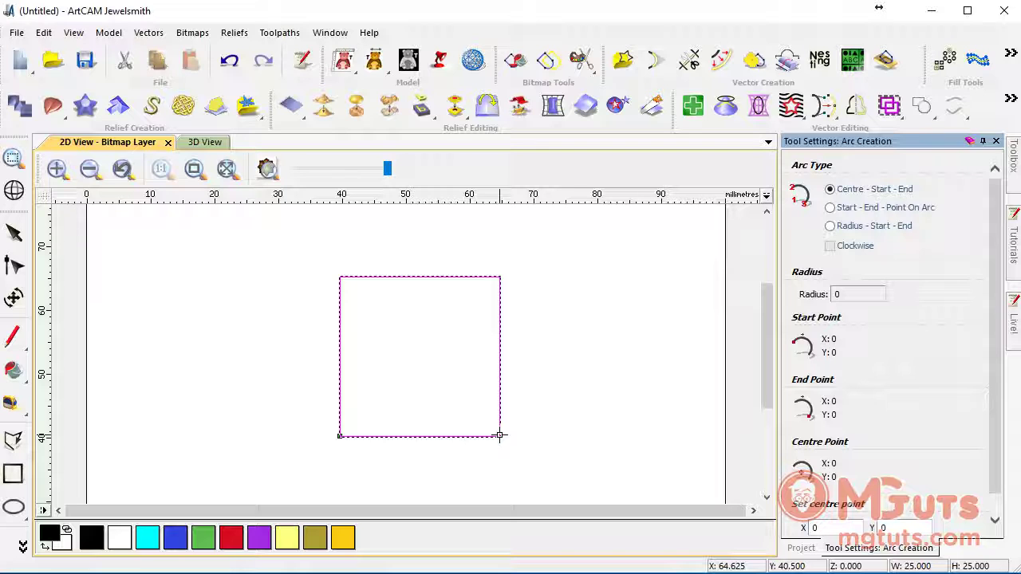
pyautogui.click(500, 435)
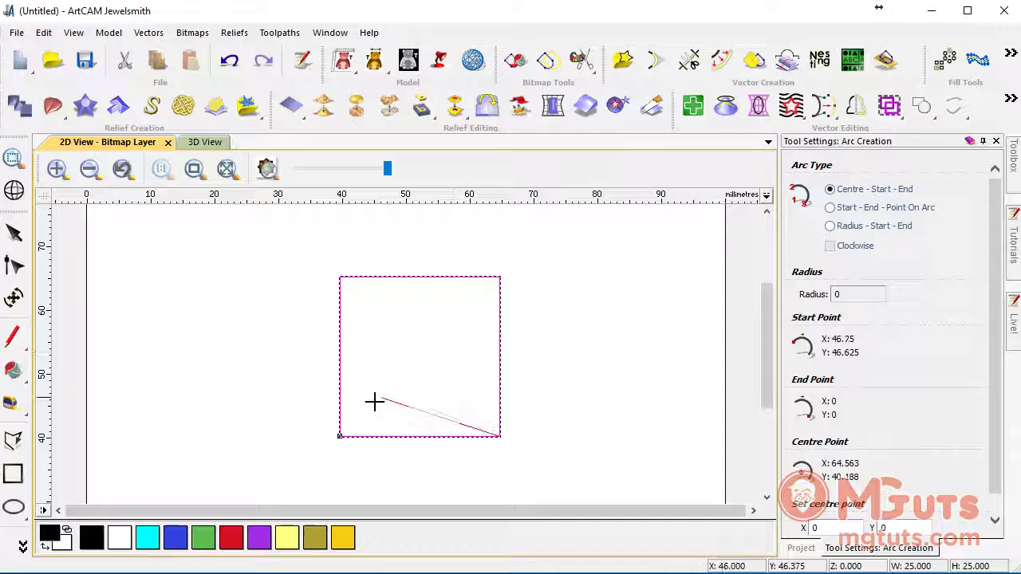
pyautogui.click(338, 436)
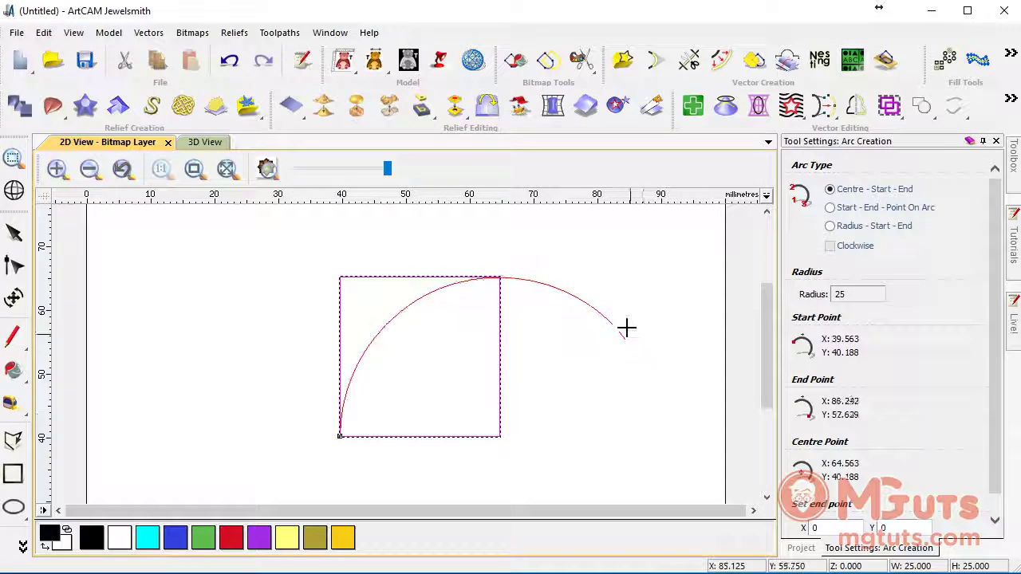
pyautogui.click(504, 278)
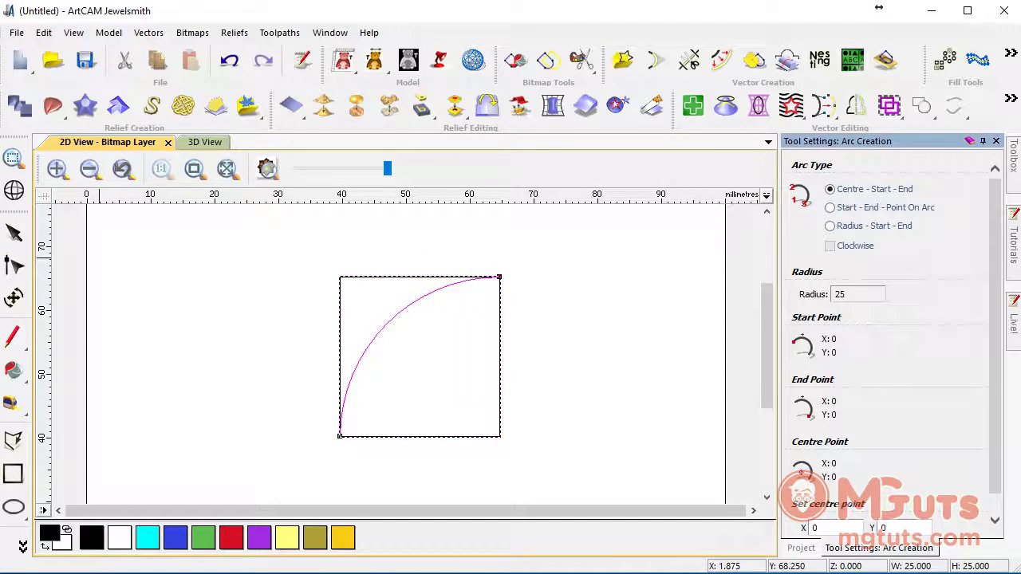
# Step: Return to selecting and undo an accidental move of the new quarter arc
pyautogui.click(14, 233)
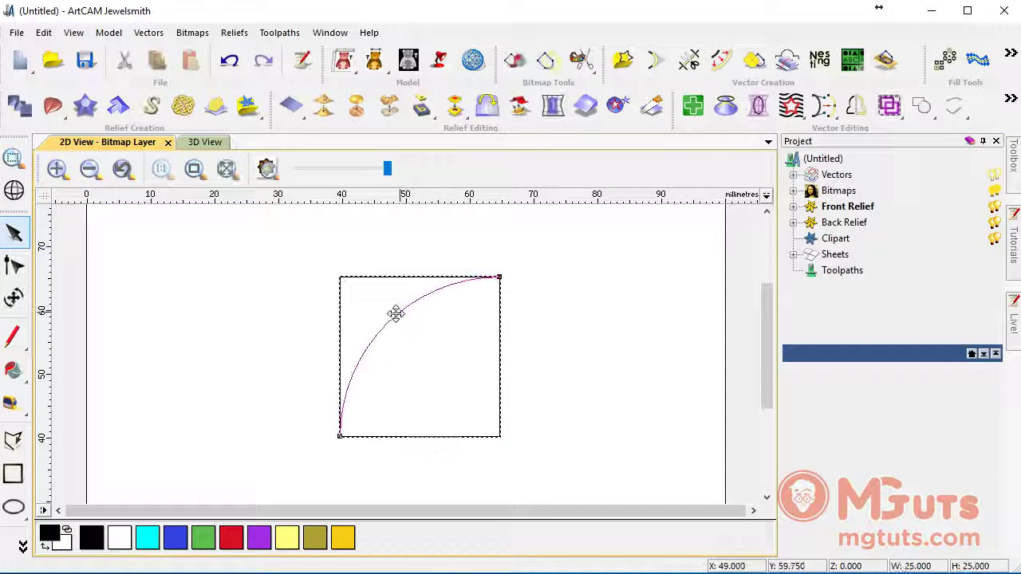
pyautogui.moveTo(407, 314); pyautogui.dragTo(574, 297)
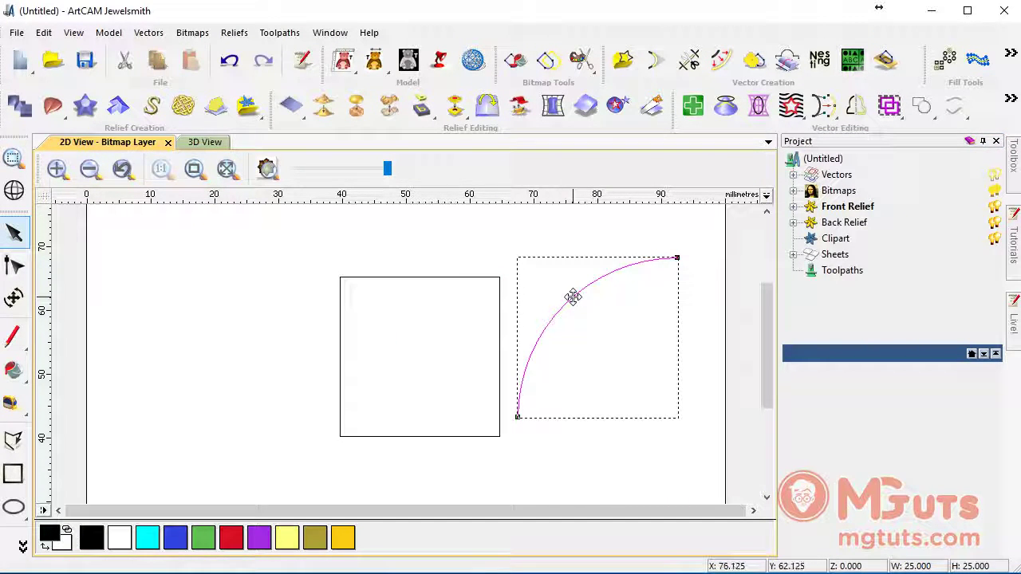
pyautogui.hotkey('ctrl', 'z')
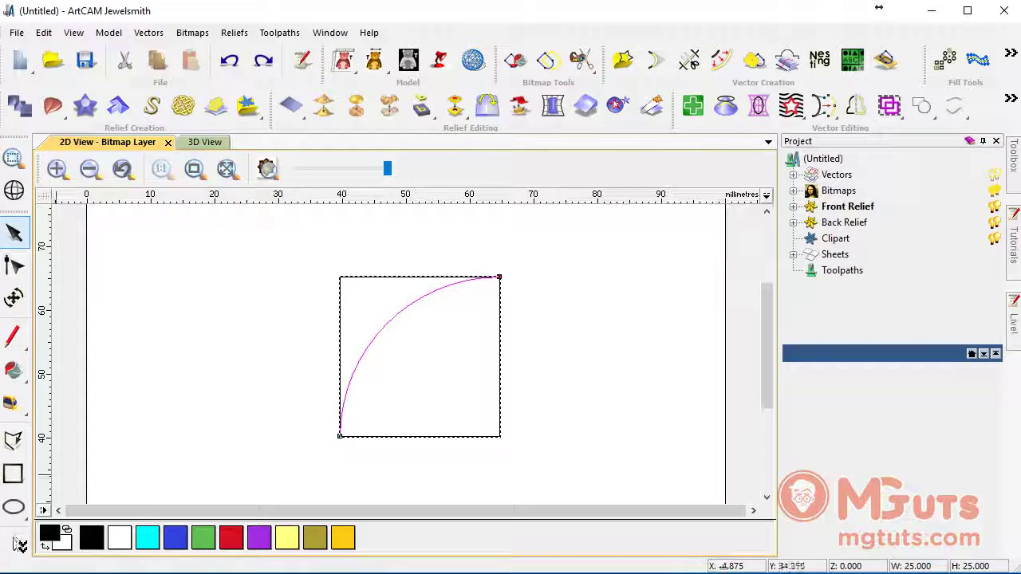
pyautogui.click(21, 548)
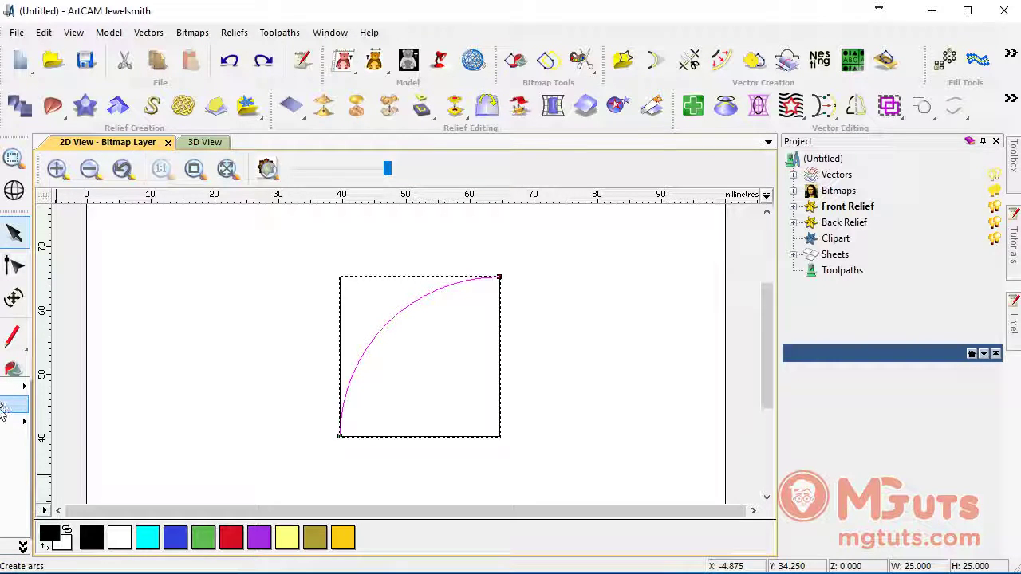
# Step: Draw a Start-End-Point arc joining the square's left corners as an outward 12.5 mm semicircle
pyautogui.click(3, 409)
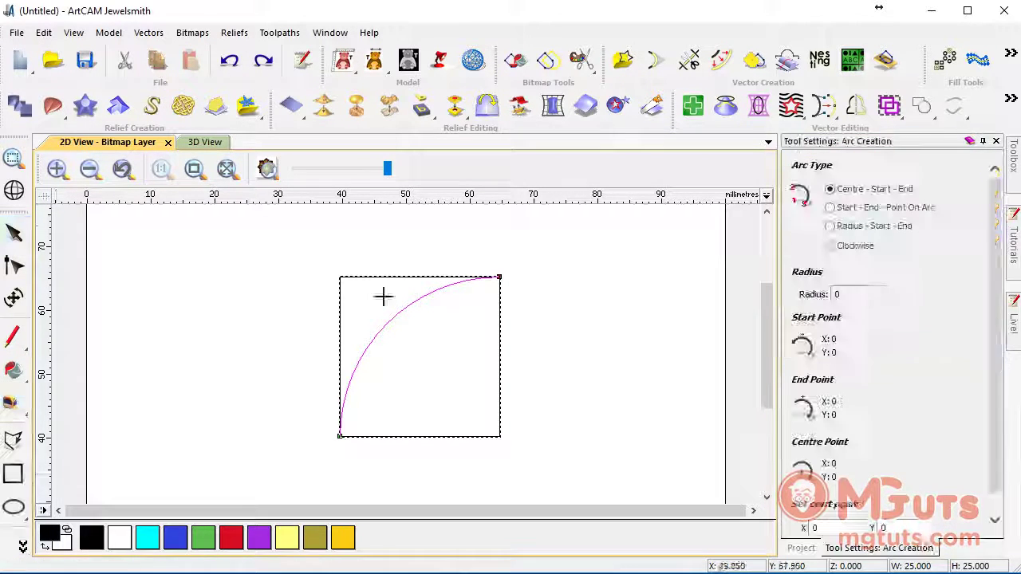
pyautogui.click(830, 209)
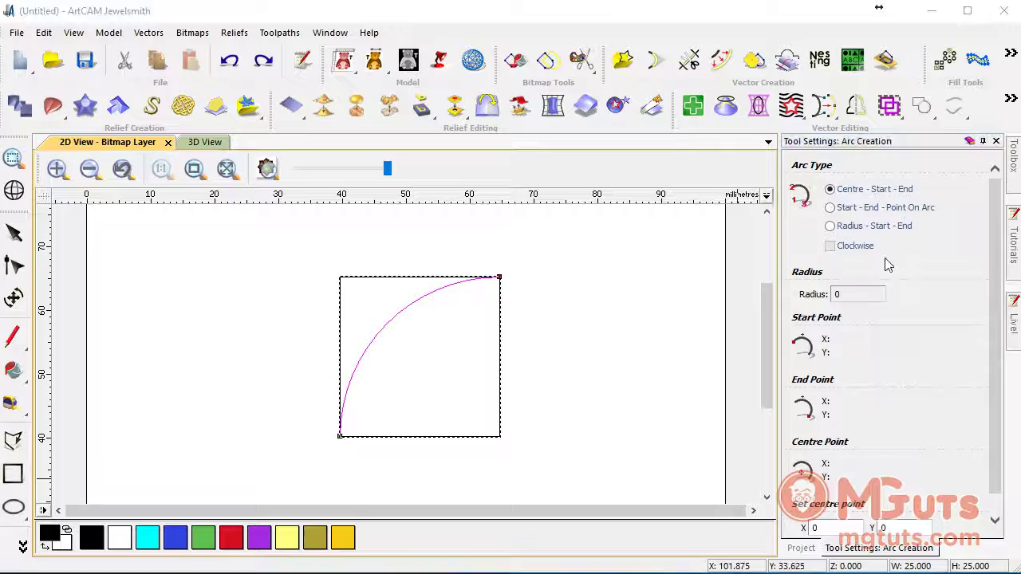
pyautogui.click(833, 209)
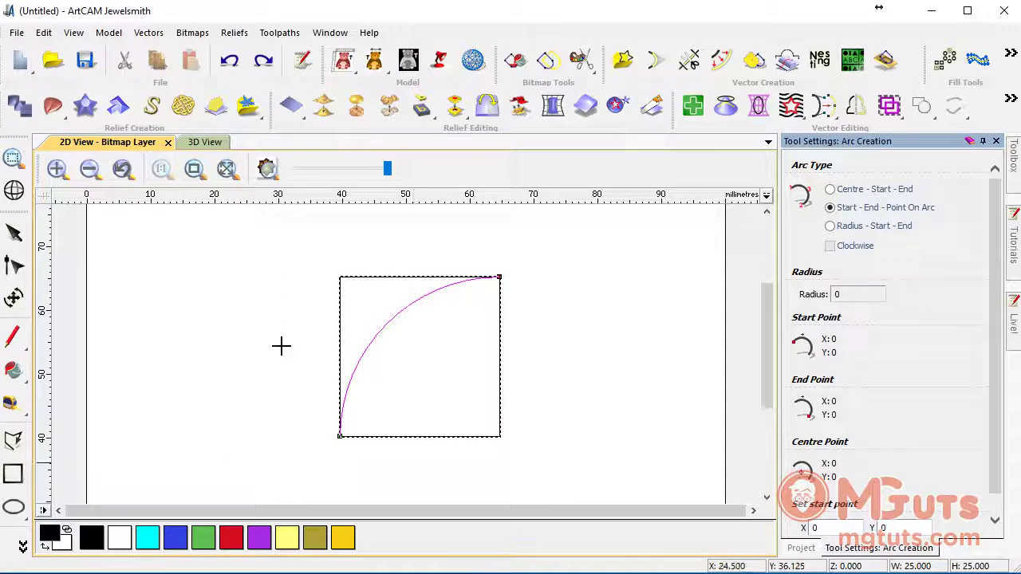
pyautogui.click(340, 275)
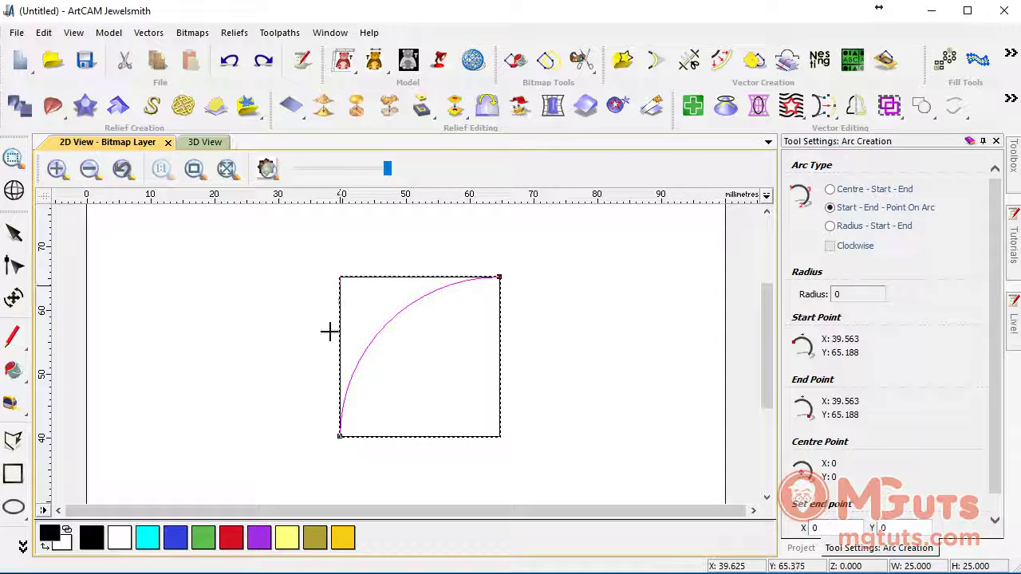
pyautogui.click(340, 435)
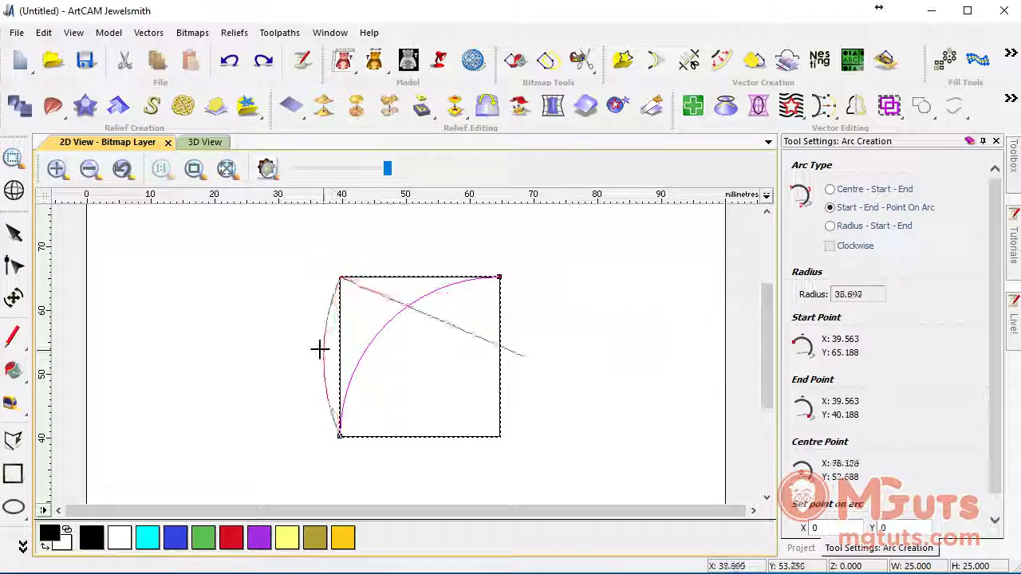
pyautogui.click(417, 355)
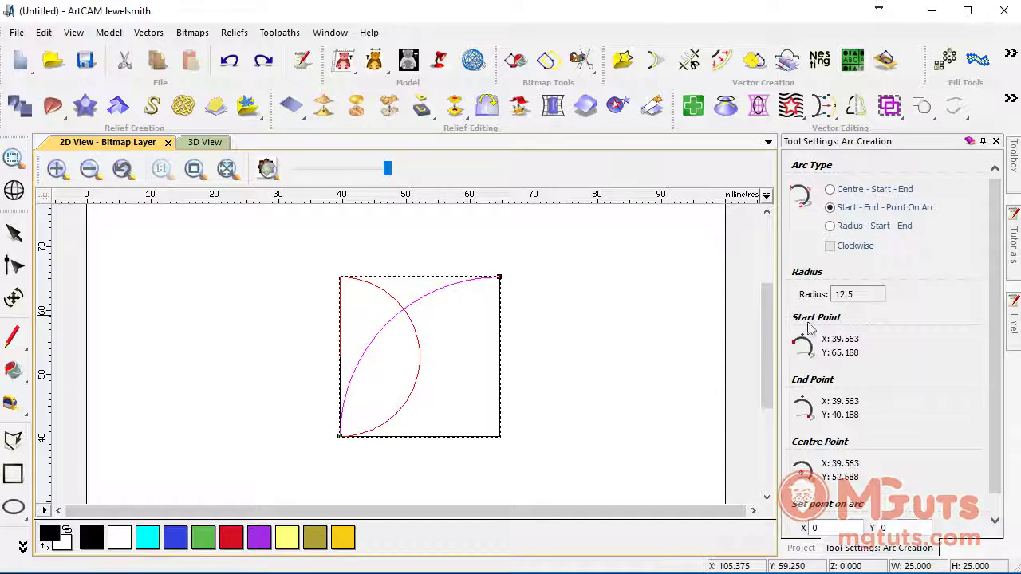
pyautogui.doubleClick(836, 294)
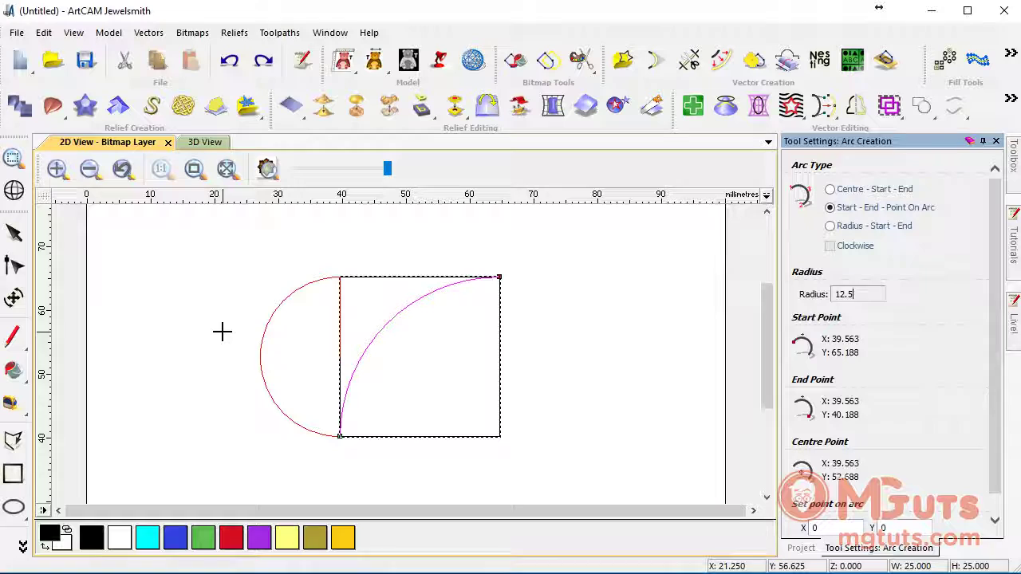
pyautogui.click(223, 331)
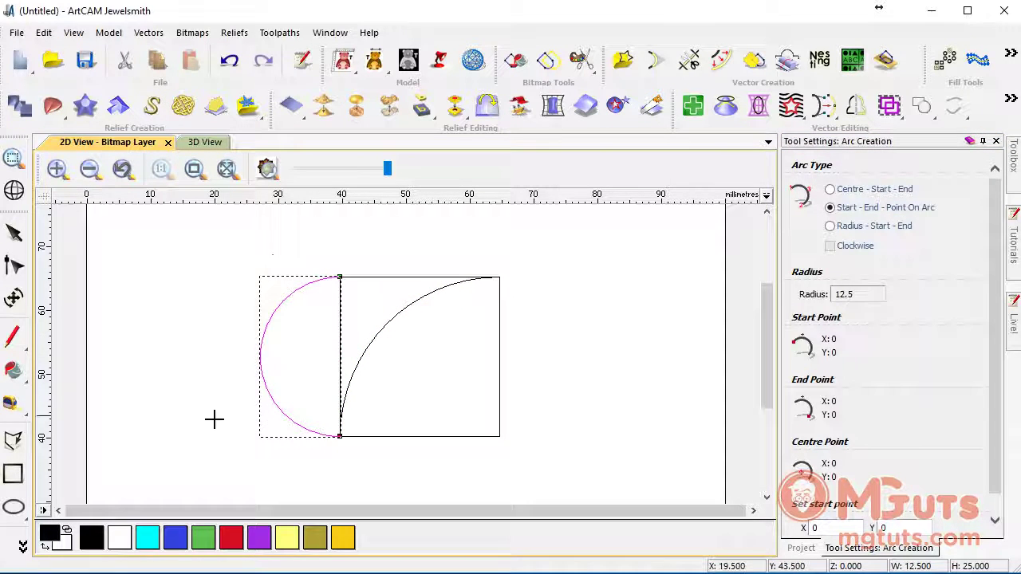
# Step: Draw a 20 mm Radius-Start-End arc from the square's top-left to top-right corner
pyautogui.press('Escape')
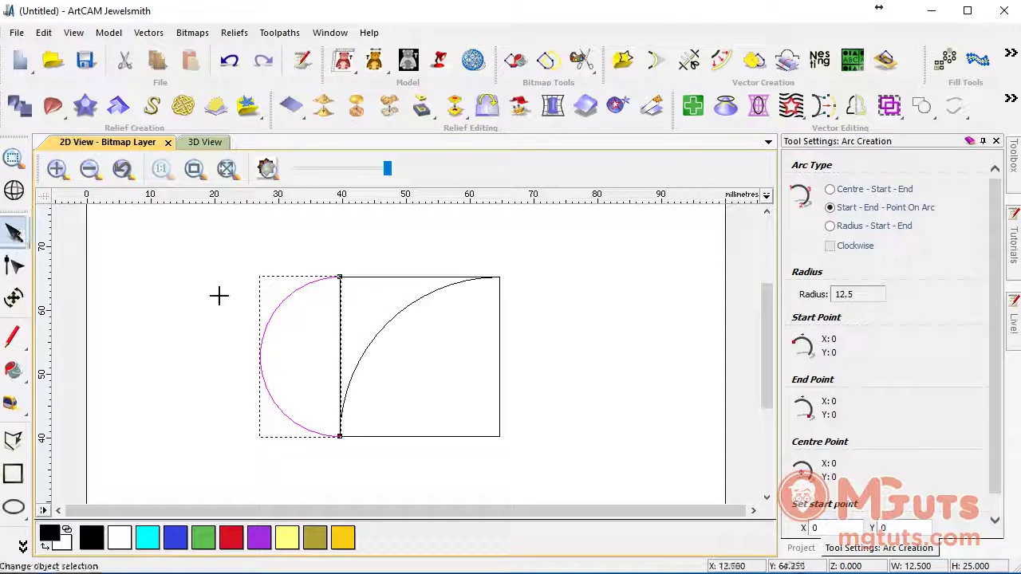
pyautogui.click(885, 293)
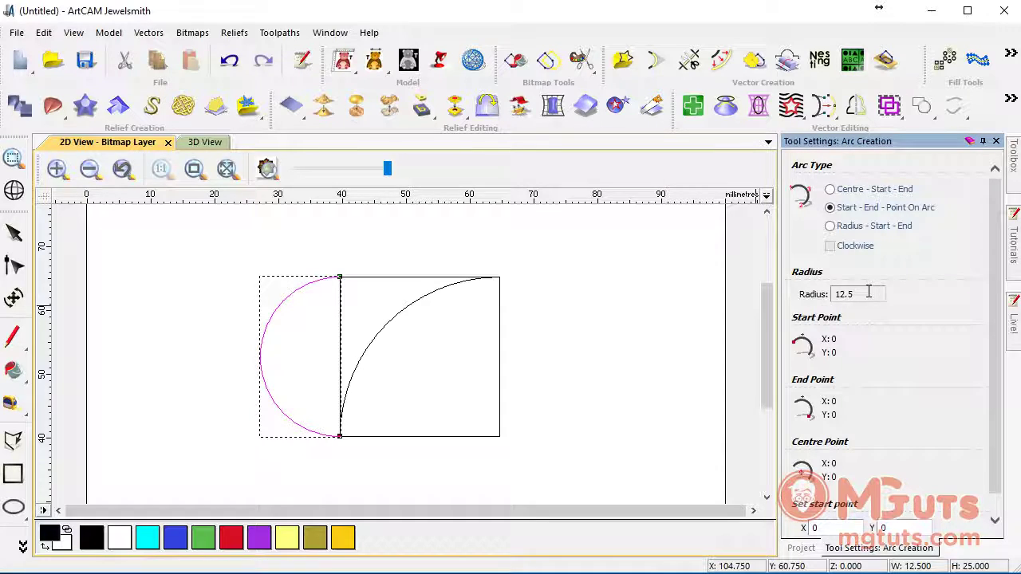
pyautogui.doubleClick(869, 293)
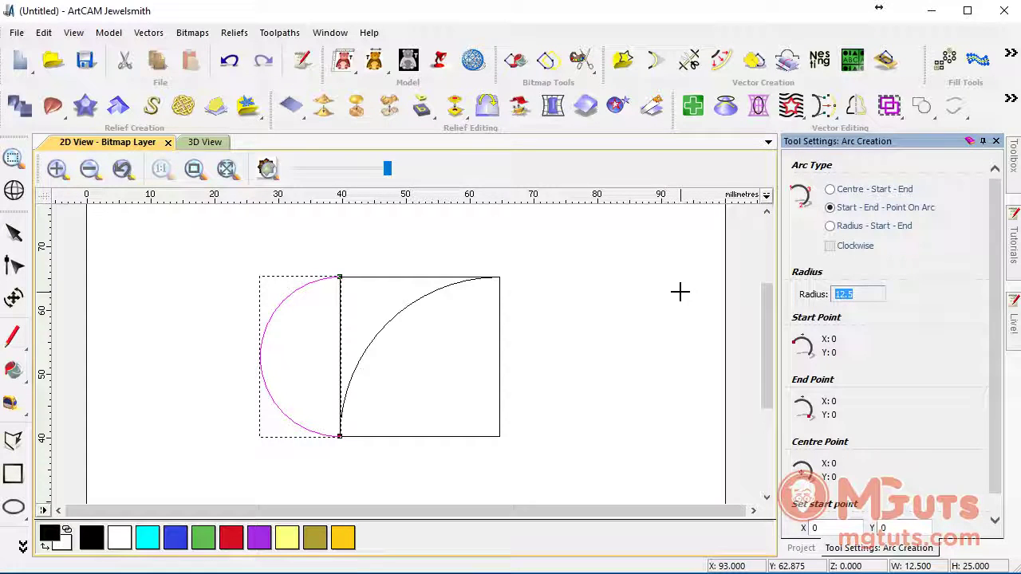
pyautogui.click(830, 227)
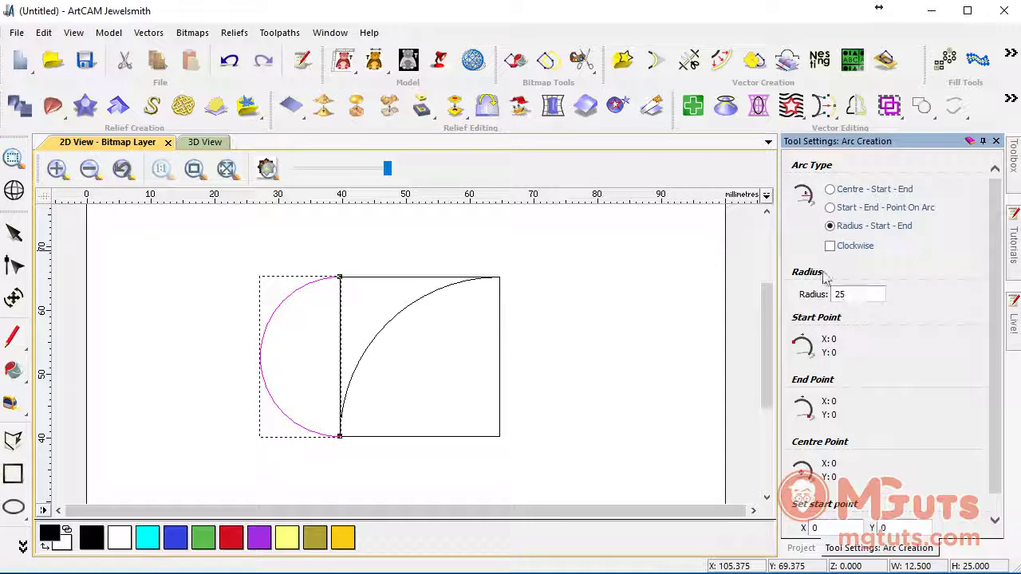
pyautogui.doubleClick(860, 295)
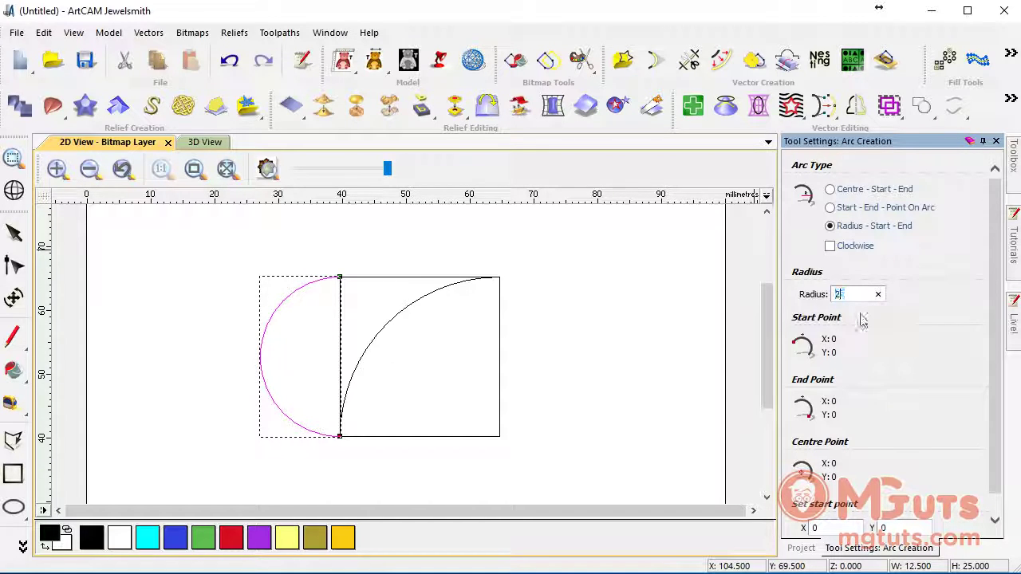
pyautogui.write('0')
pyautogui.click(339, 278)
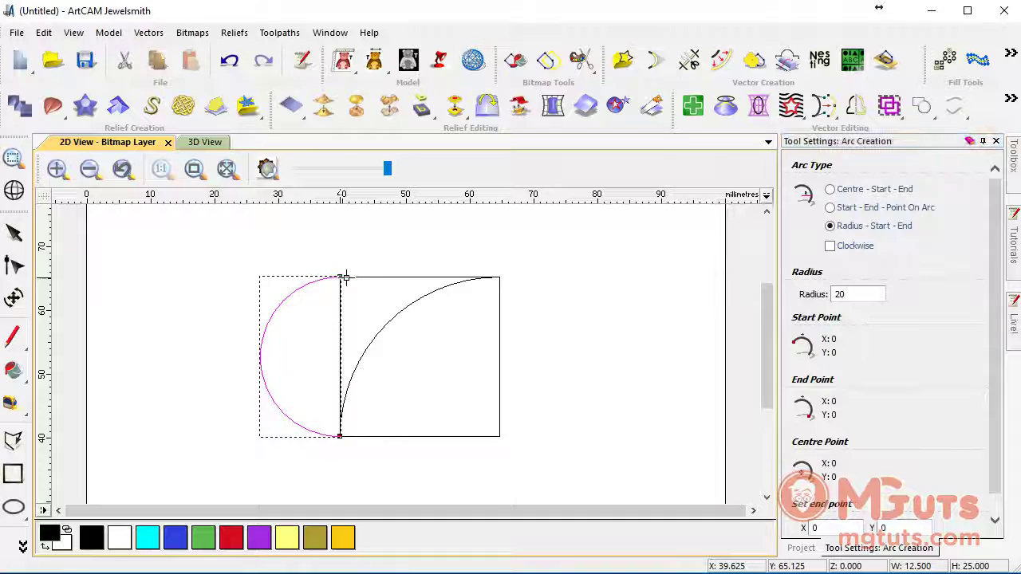
pyautogui.click(501, 277)
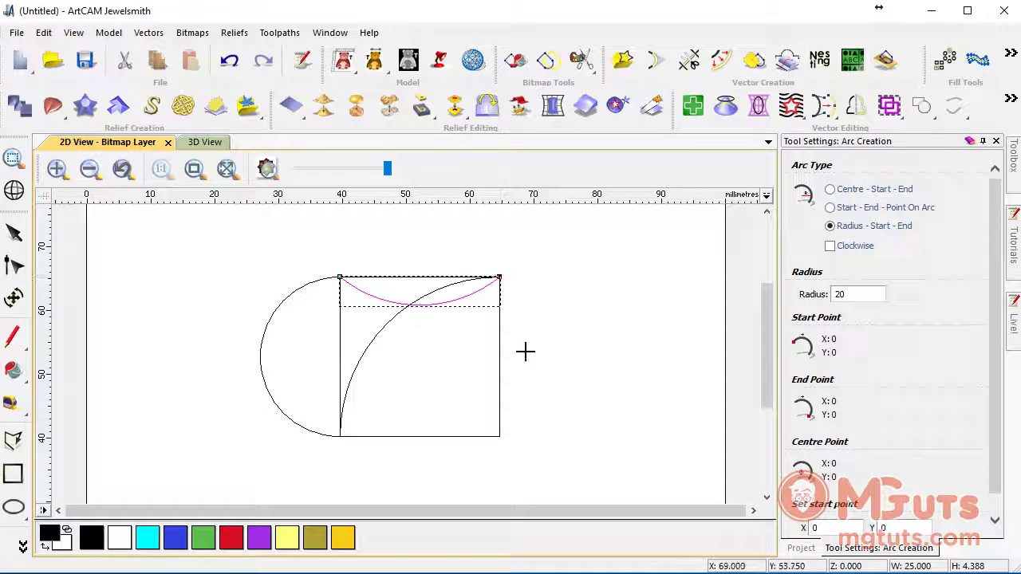
# Step: Select the quarter arc inside the square and delete it
pyautogui.click(14, 232)
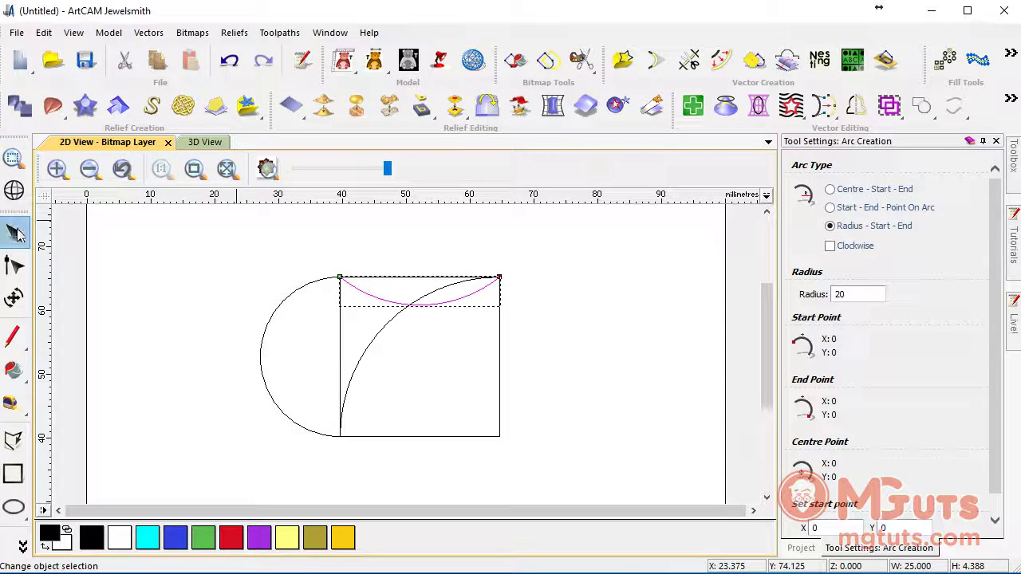
pyautogui.click(371, 351)
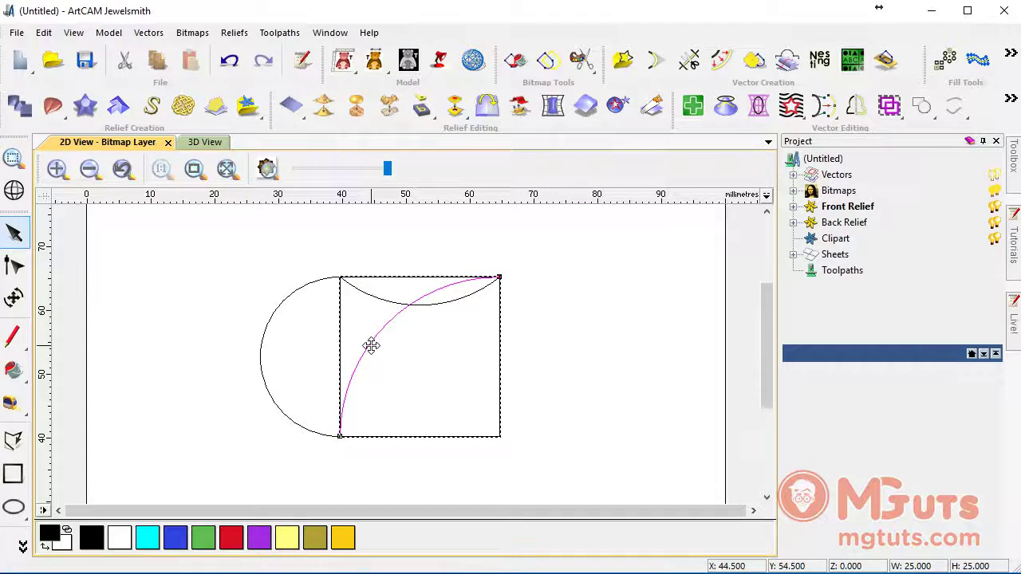
pyautogui.press('Delete')
# Step: With Clockwise ticked, draw an inward 20 mm arc between the square's bottom corners
pyautogui.click(400, 304)
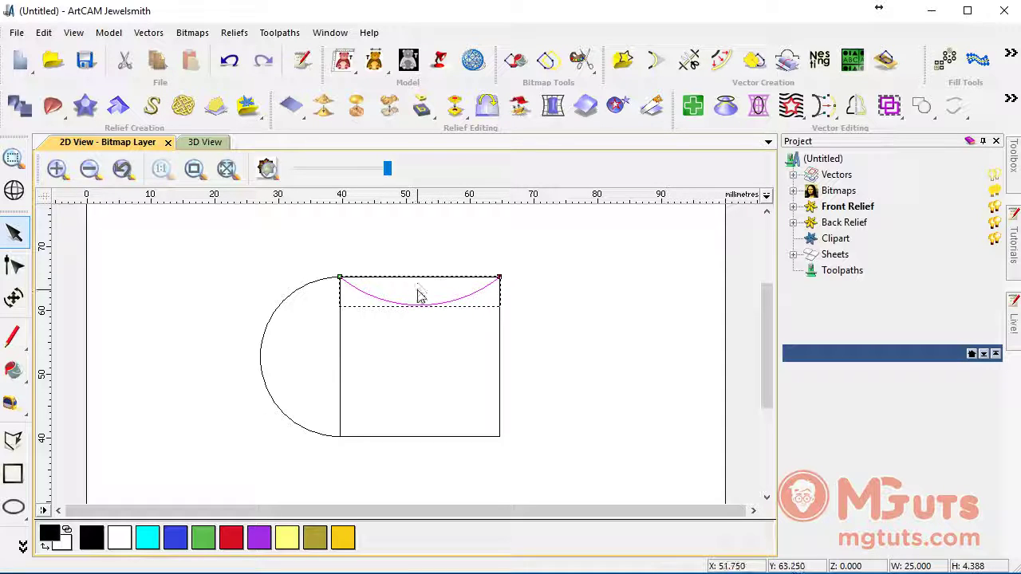
pyautogui.click(22, 548)
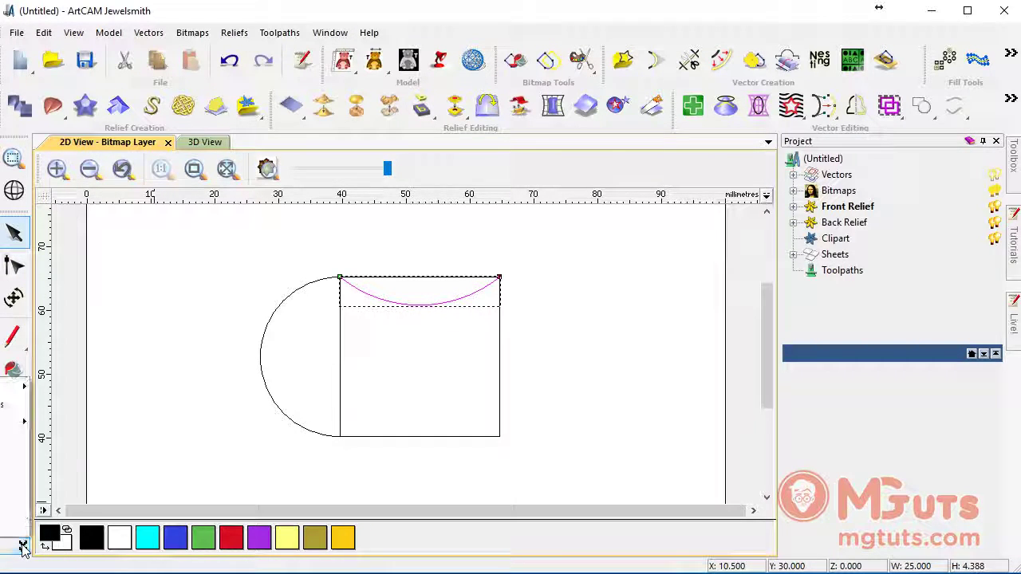
pyautogui.click(13, 438)
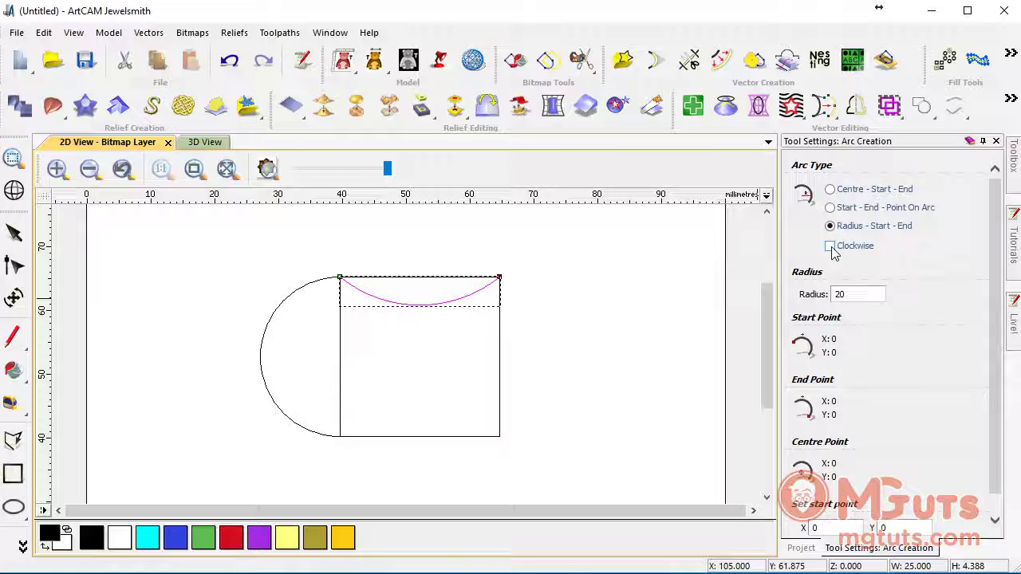
pyautogui.click(830, 247)
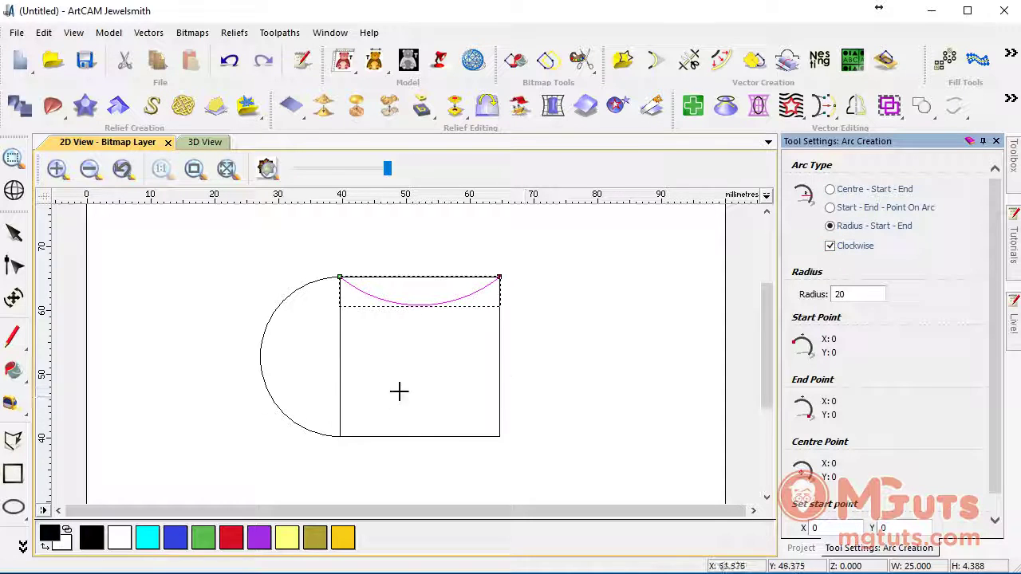
pyautogui.click(340, 435)
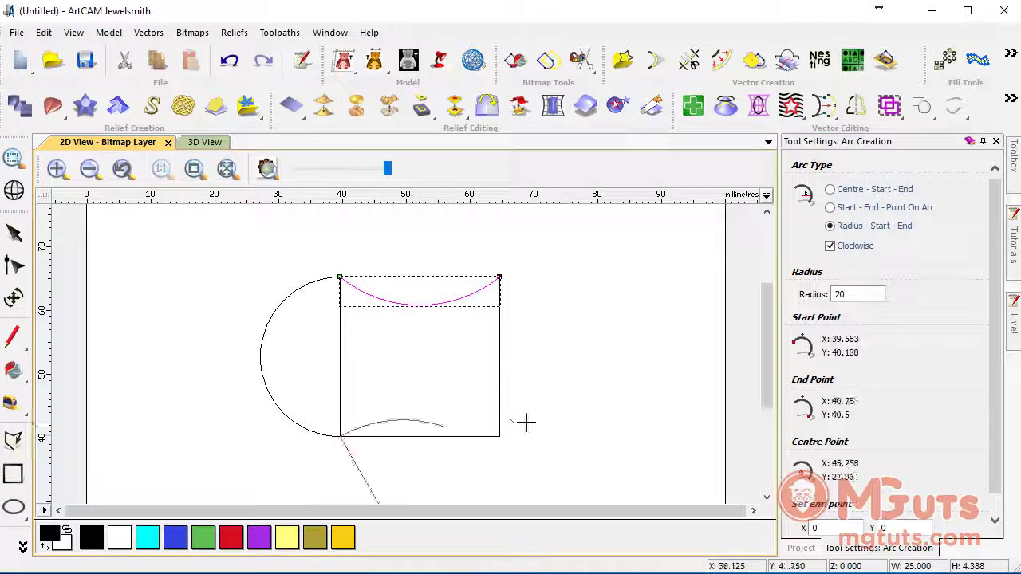
pyautogui.click(499, 437)
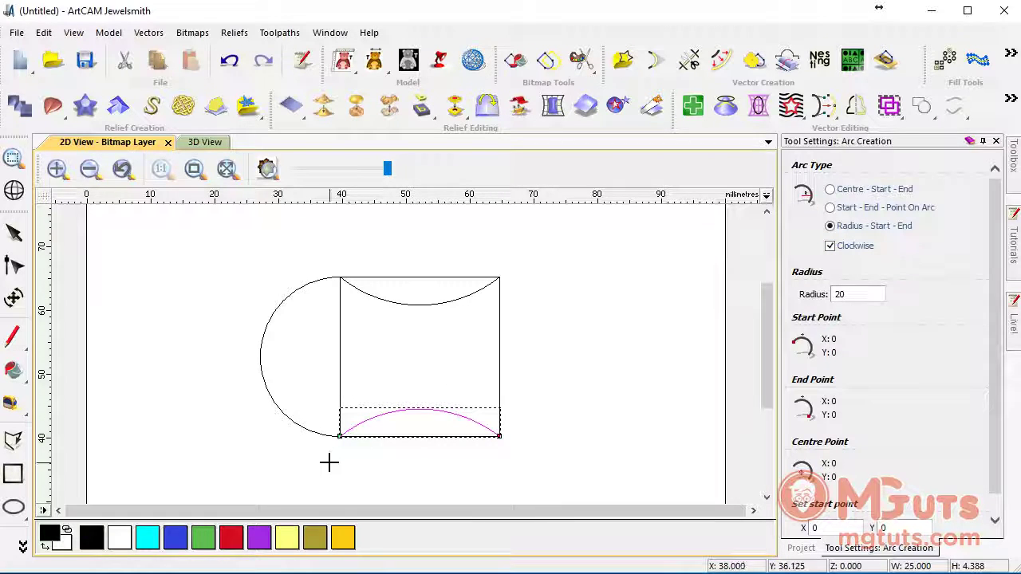
# Step: With Clockwise unticked, draw a second 20 mm arc bulging below the bottom edge
pyautogui.click(829, 246)
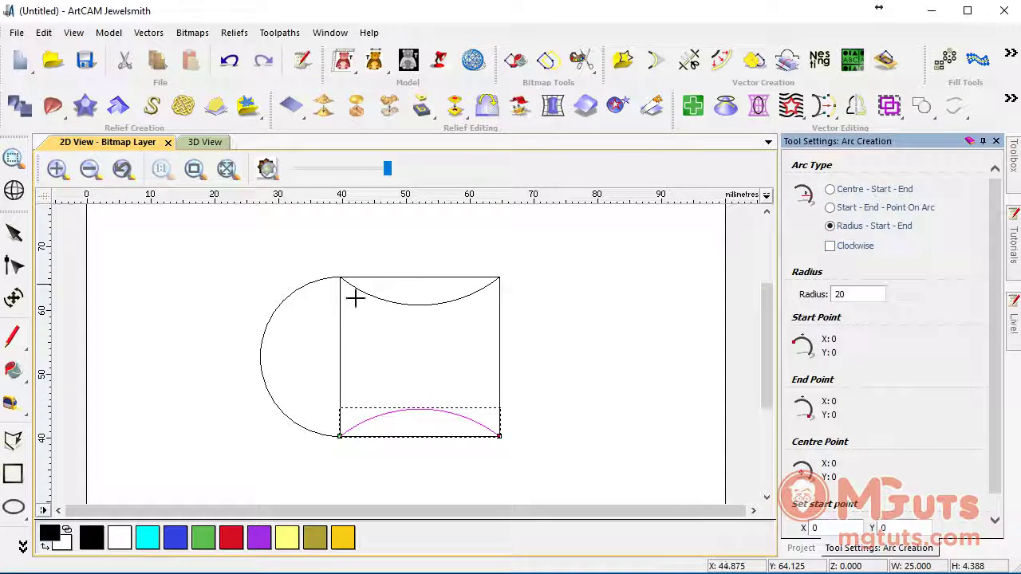
pyautogui.click(341, 436)
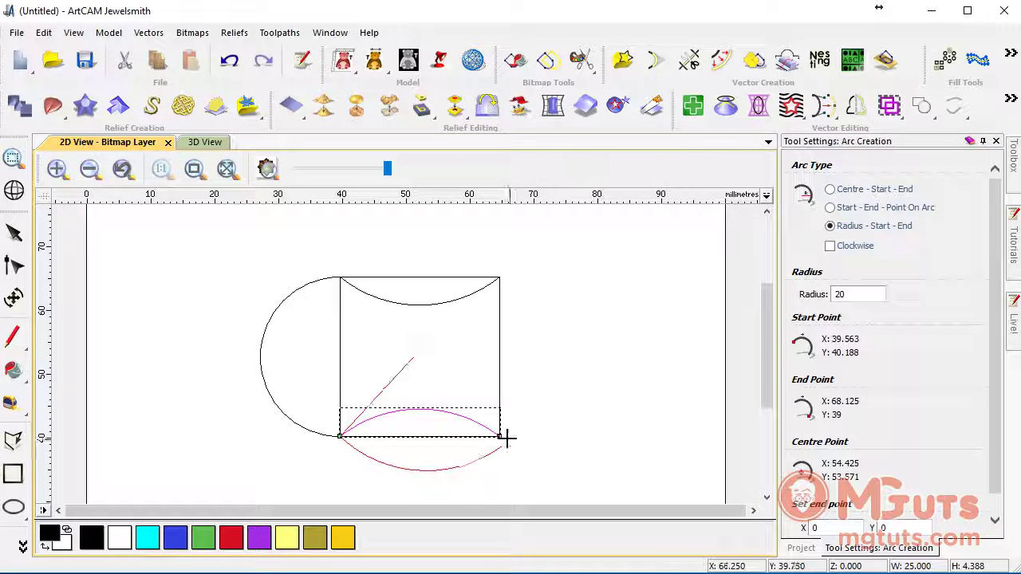
pyautogui.click(500, 437)
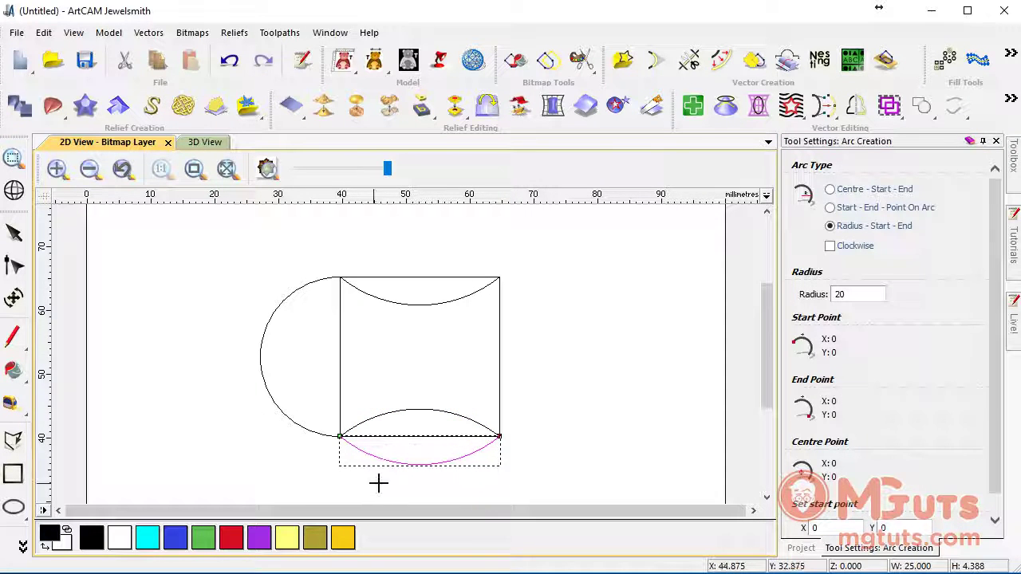
pyautogui.click(868, 263)
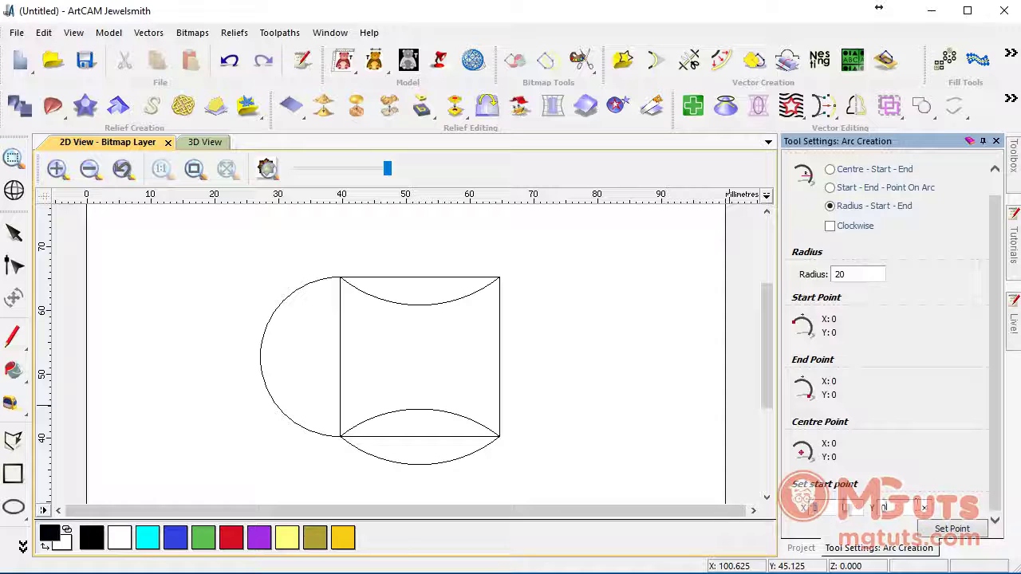
# Step: Move to the start point's Y coordinate field in Arc Creation
pyautogui.press('Tab')
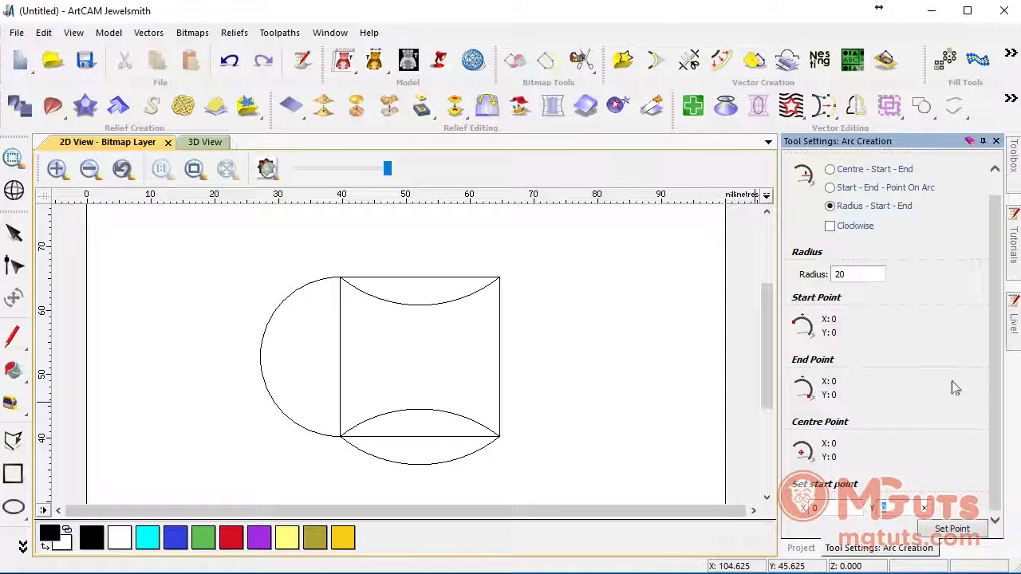